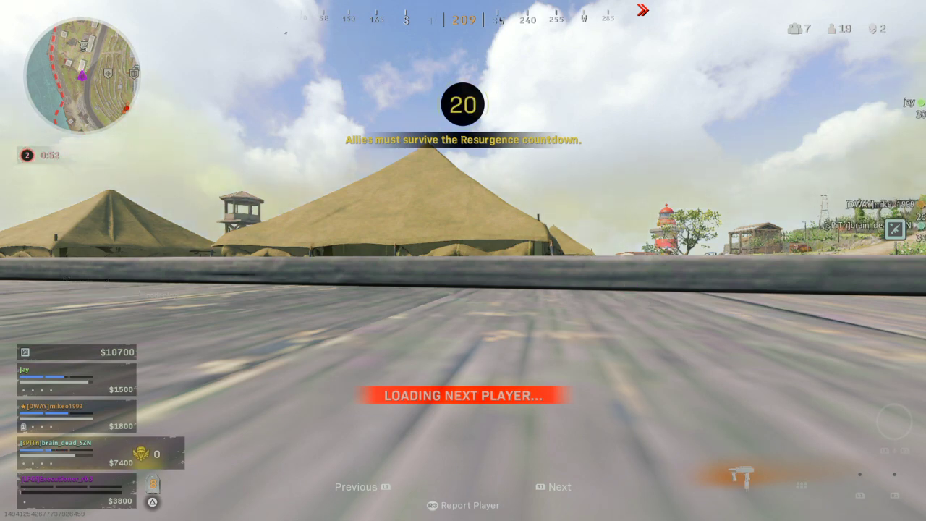
key(Escape)
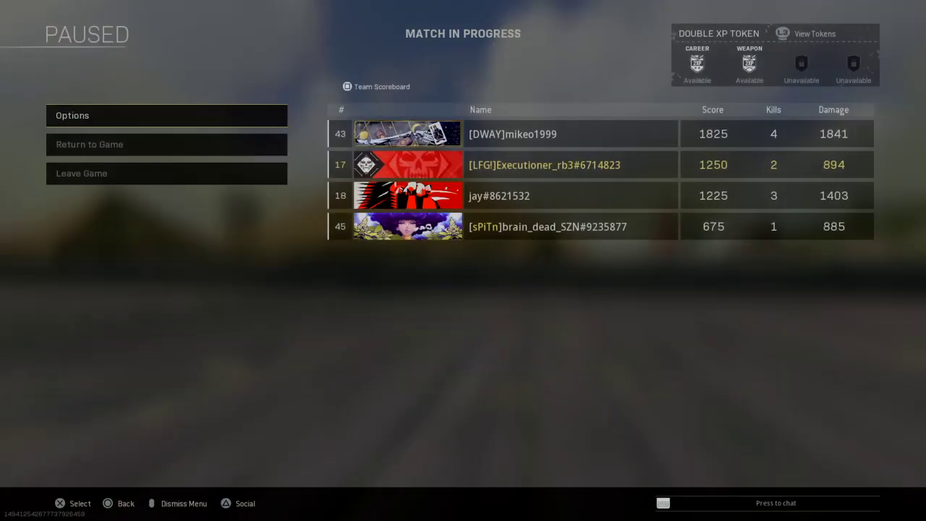
key(Escape)
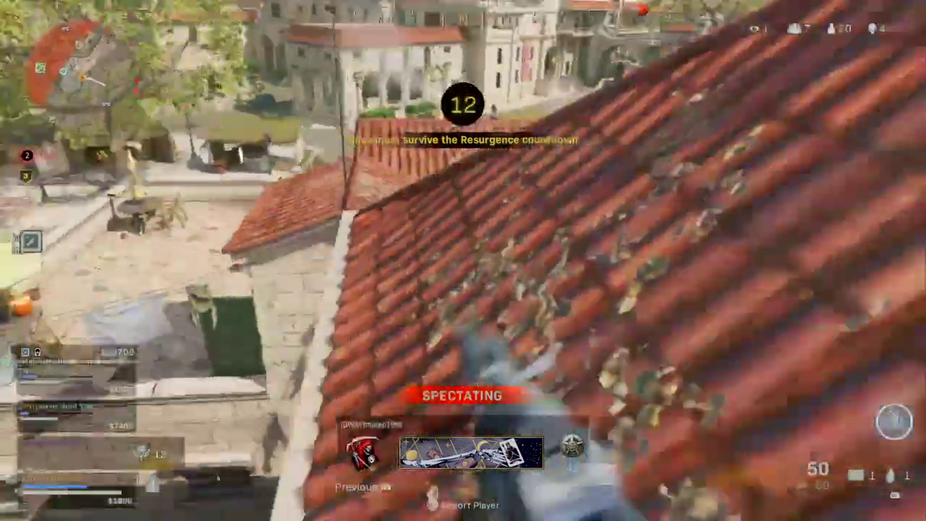